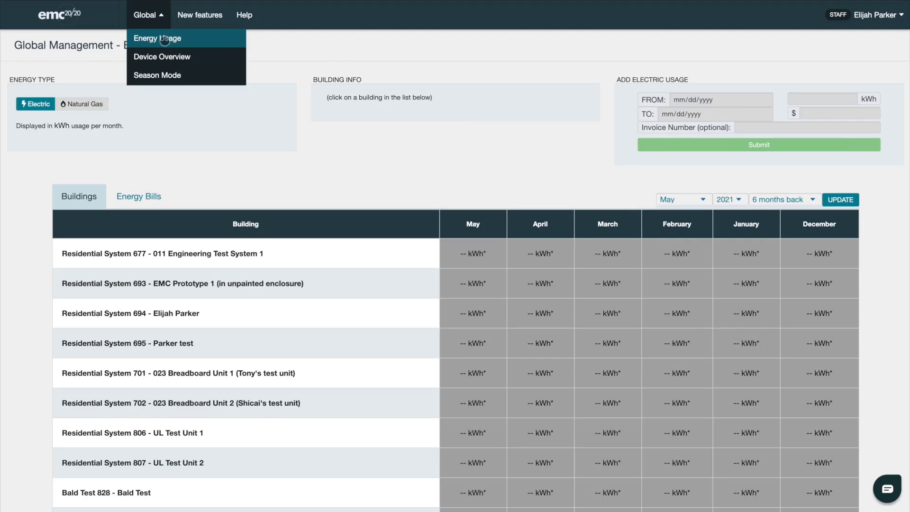
# Step: Close the navigation menu and scroll through the Building Energy Usage buildings table
pyautogui.click(373, 67)
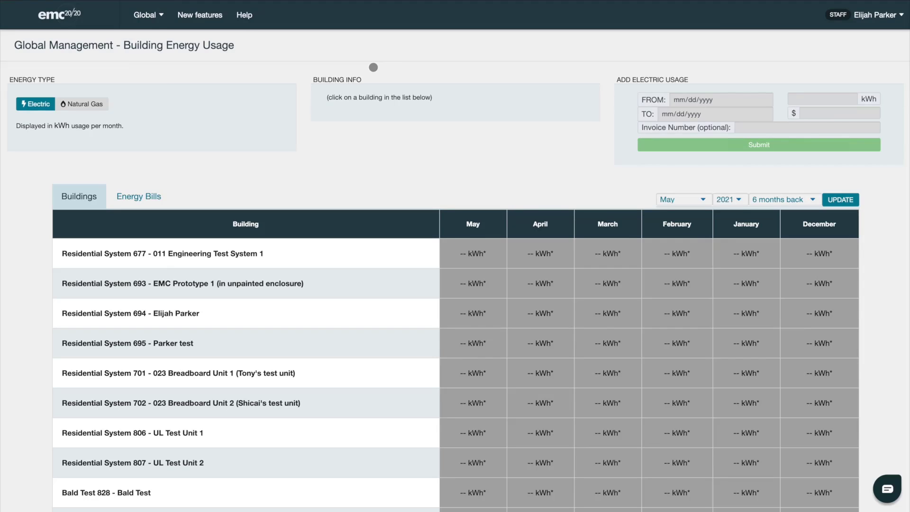
pyautogui.scroll(-5, 367, 309)
pyautogui.scroll(5, 367, 308)
# Step: Toggle Energy Type to Natural Gas and back to Electric, then select Residential System 677
pyautogui.click(69, 105)
pyautogui.click(32, 105)
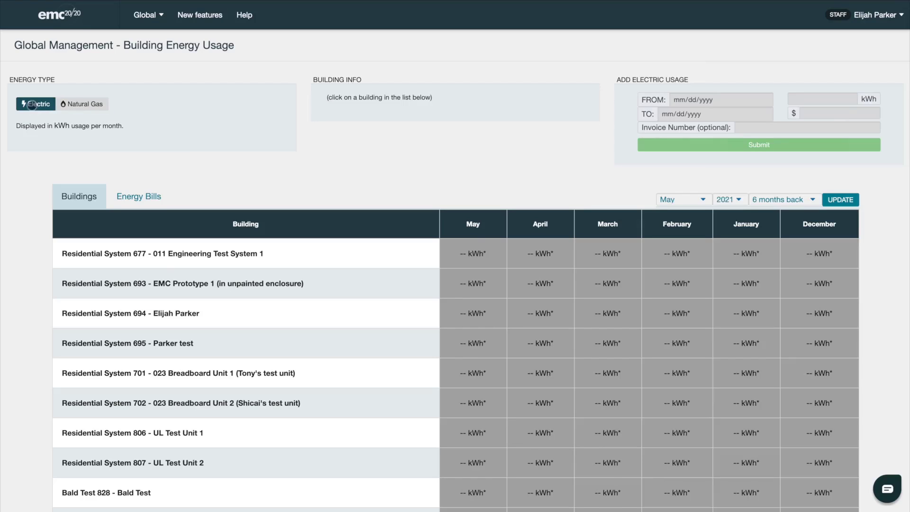
pyautogui.click(78, 105)
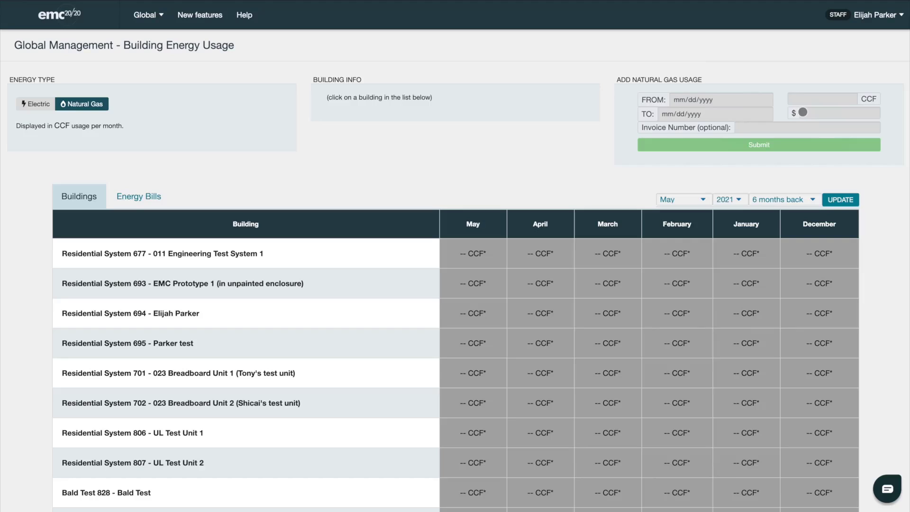
pyautogui.click(41, 104)
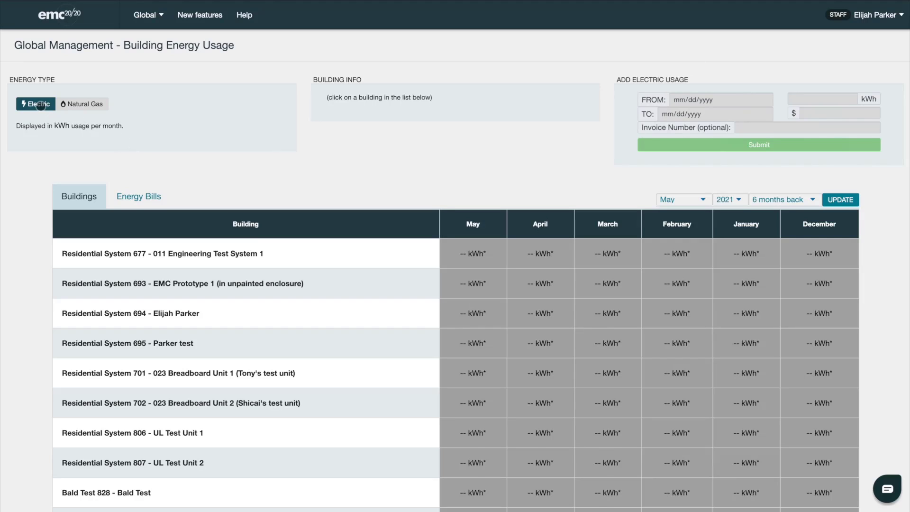
pyautogui.click(375, 259)
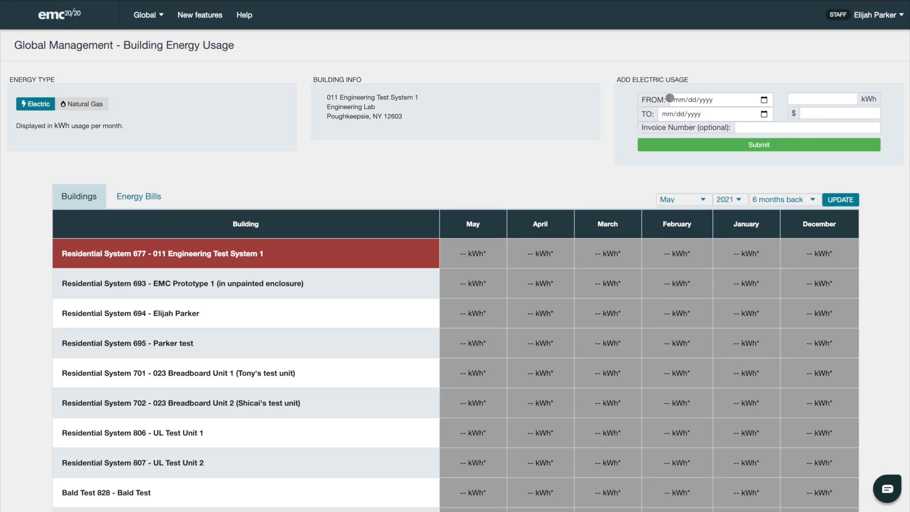
pyautogui.click(839, 99)
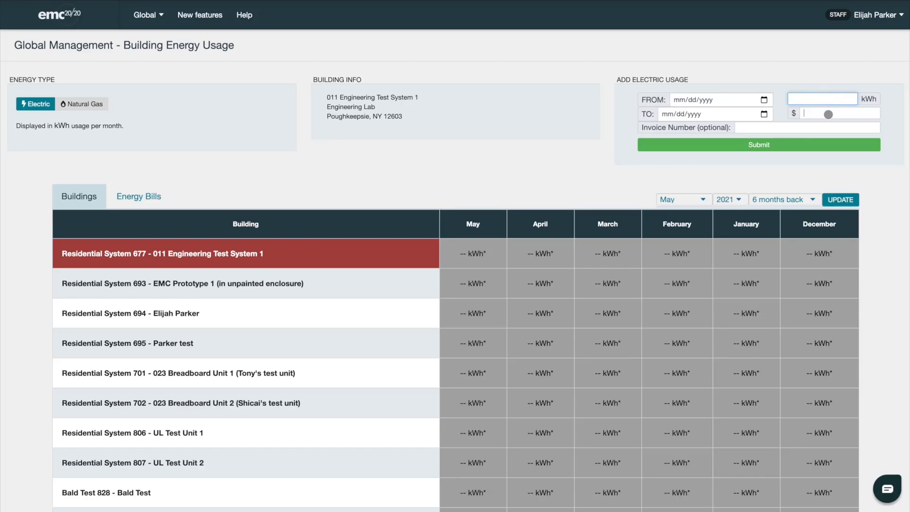
pyautogui.click(828, 114)
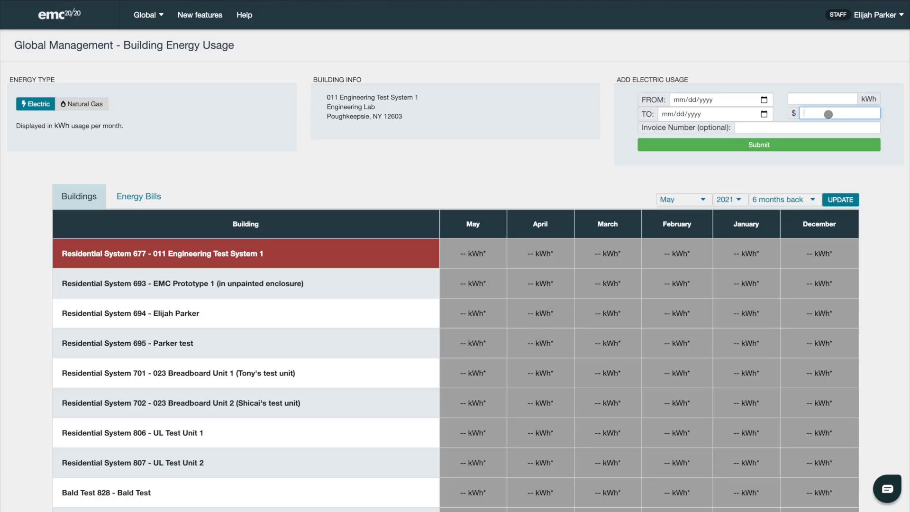
pyautogui.click(784, 125)
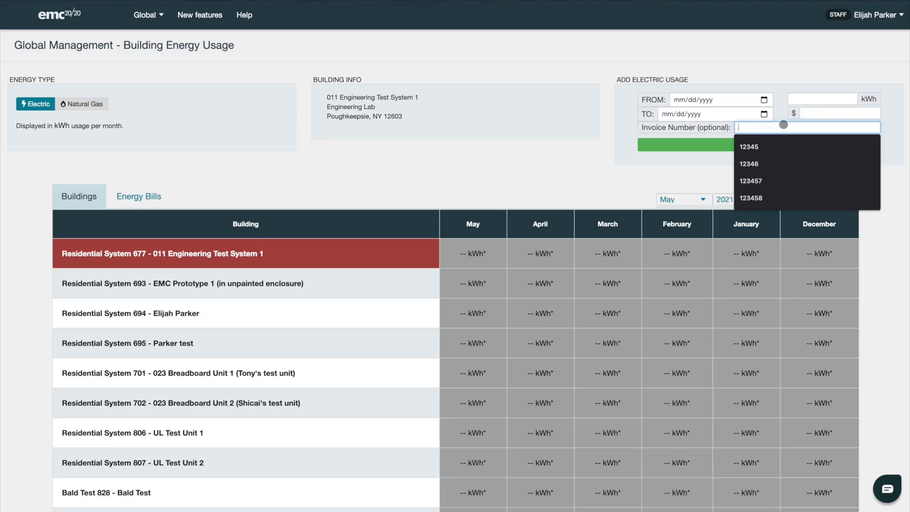
pyautogui.click(789, 85)
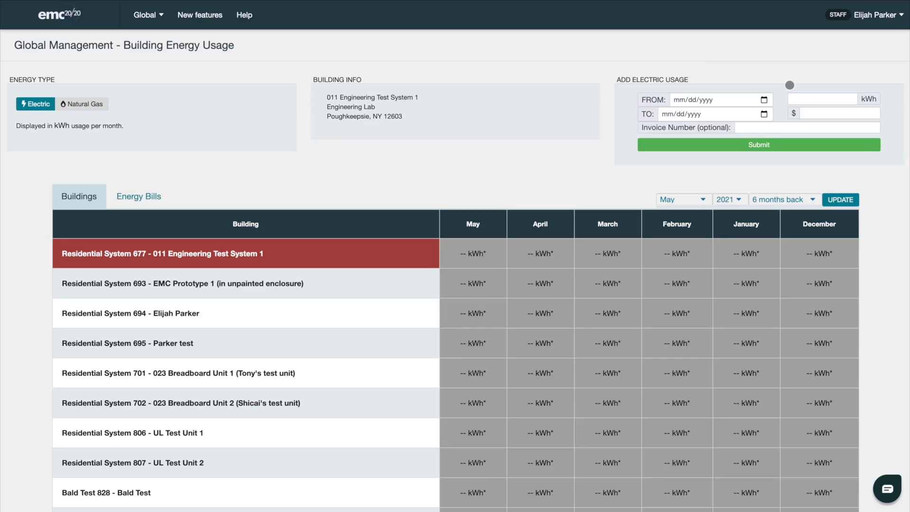
pyautogui.click(146, 202)
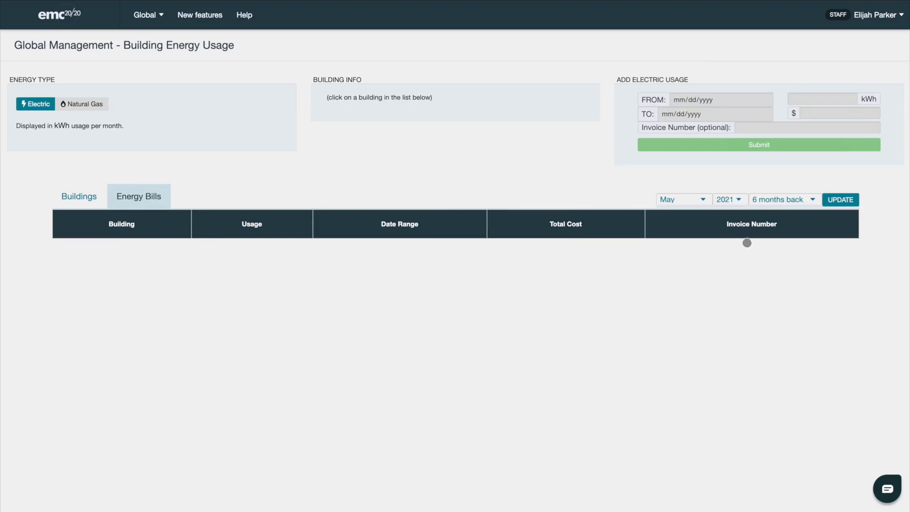
pyautogui.click(84, 195)
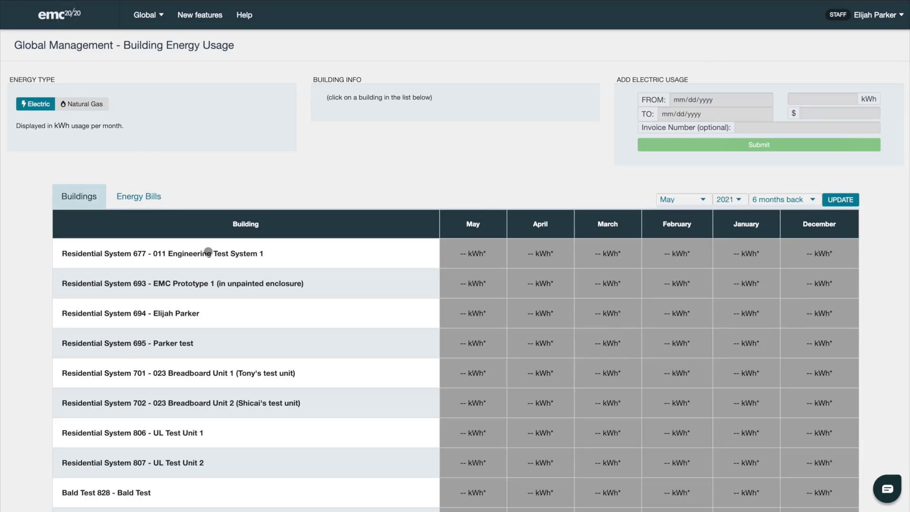
pyautogui.click(210, 253)
pyautogui.click(740, 97)
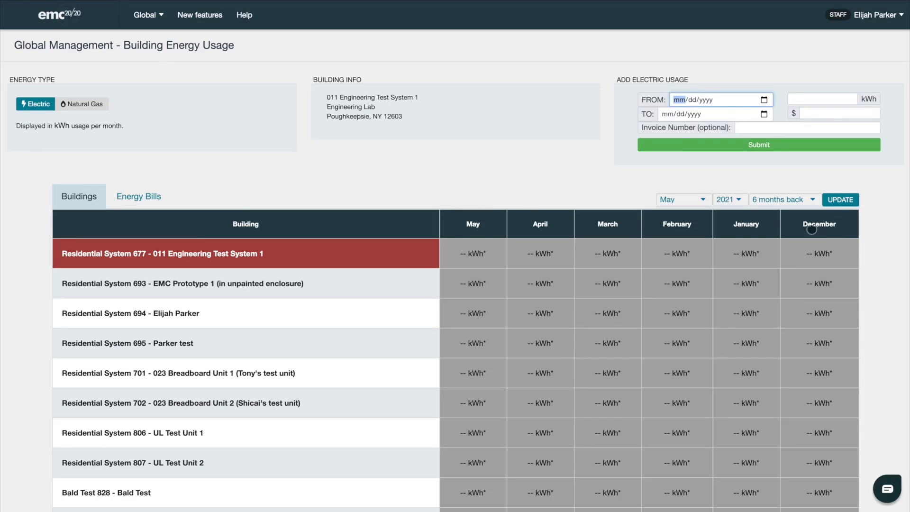
# Step: Set the bill's FROM date to 11/19/2020
pyautogui.click(764, 100)
pyautogui.click(745, 118)
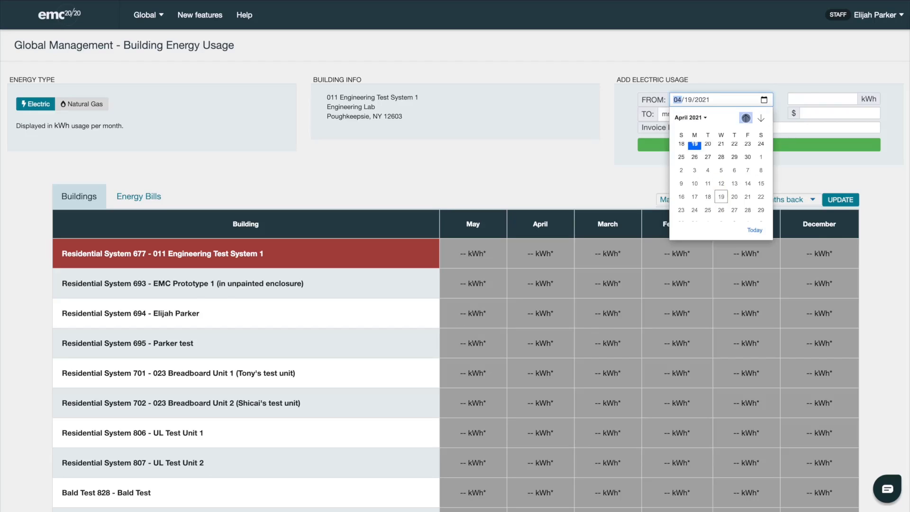
pyautogui.click(745, 118)
pyautogui.click(745, 118)
pyautogui.click(745, 117)
pyautogui.click(745, 118)
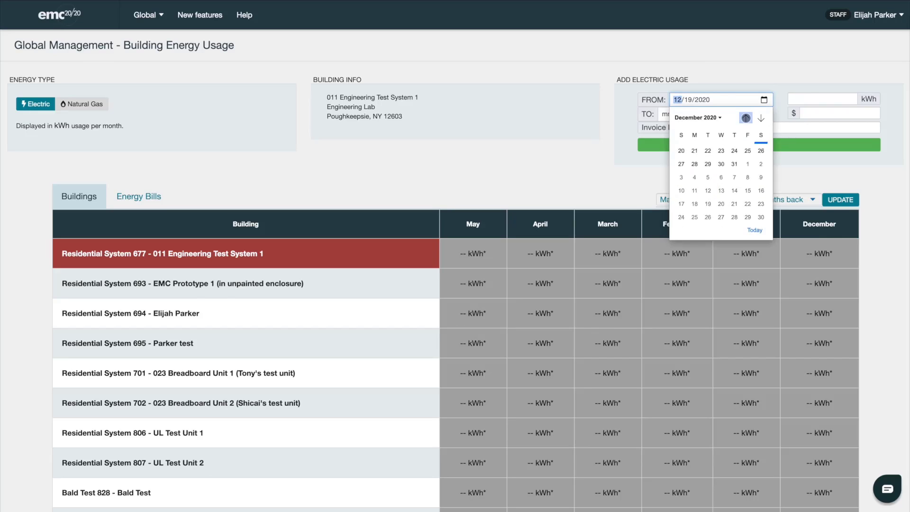
pyautogui.click(745, 117)
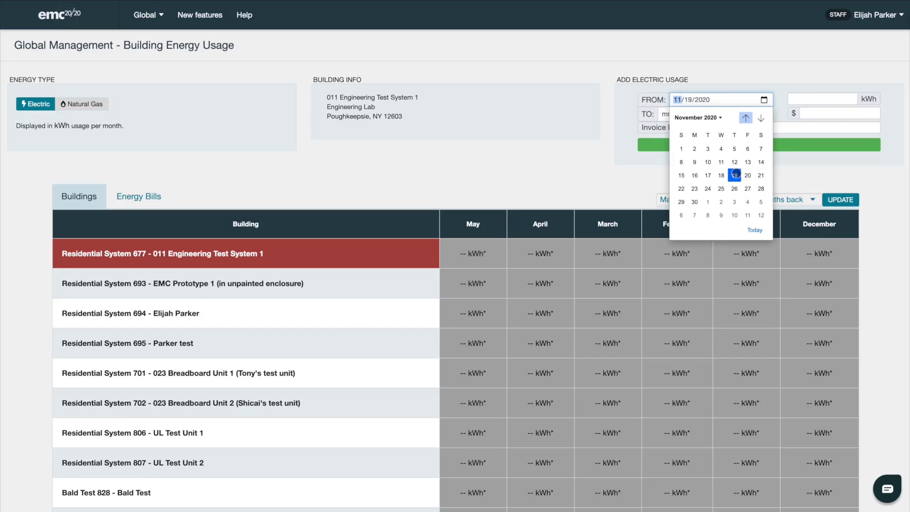
pyautogui.click(734, 176)
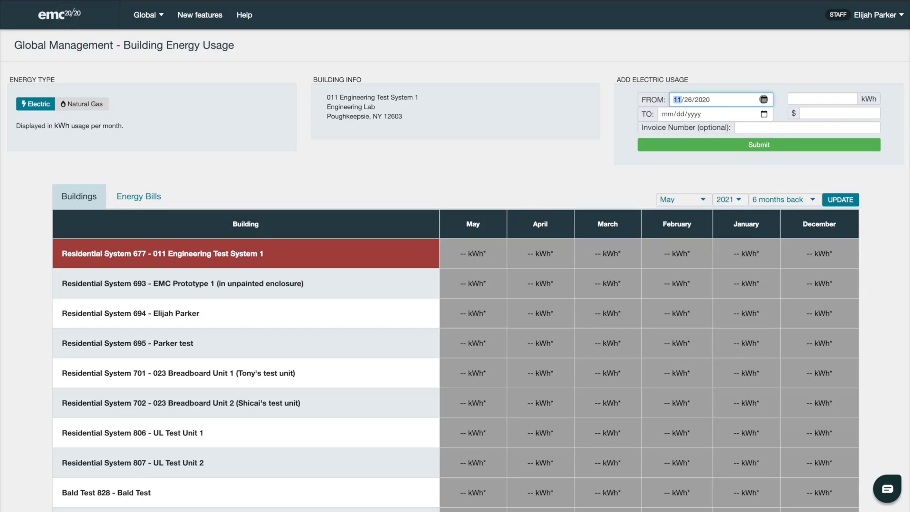
pyautogui.click(764, 100)
pyautogui.click(734, 175)
# Step: Set the bill's TO date to 12/19/2020
pyautogui.click(763, 114)
pyautogui.click(734, 133)
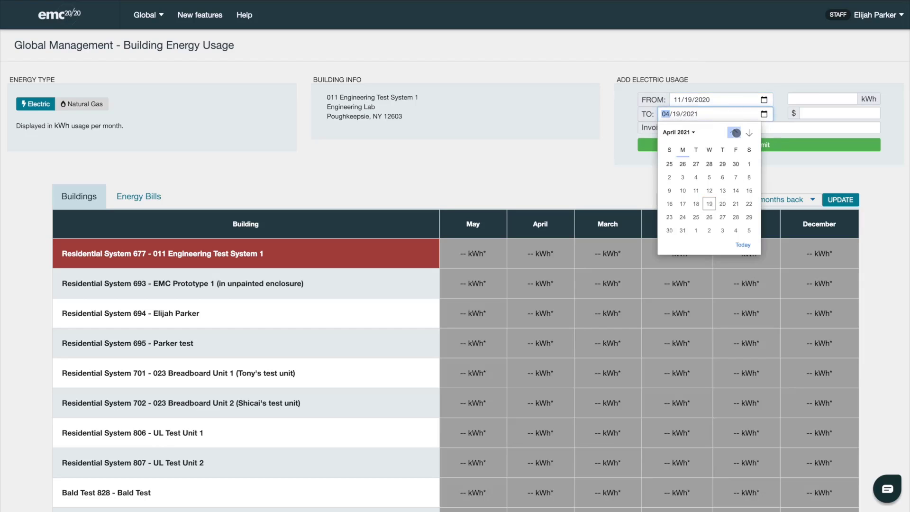
pyautogui.click(733, 132)
pyautogui.click(734, 133)
pyautogui.click(734, 133)
pyautogui.click(734, 133)
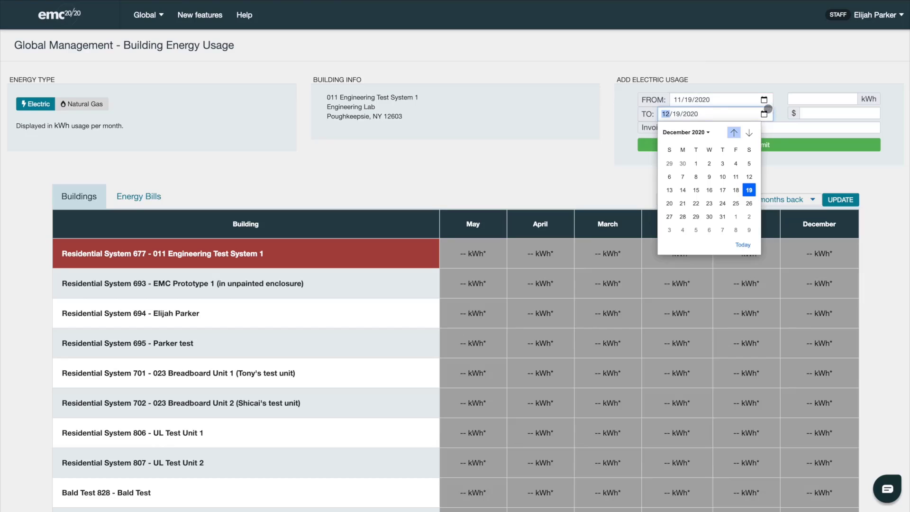
pyautogui.click(764, 115)
# Step: Enter 6000 kWh, $500 and an invoice number, then submit the bill
pyautogui.click(791, 98)
pyautogui.write('60000')
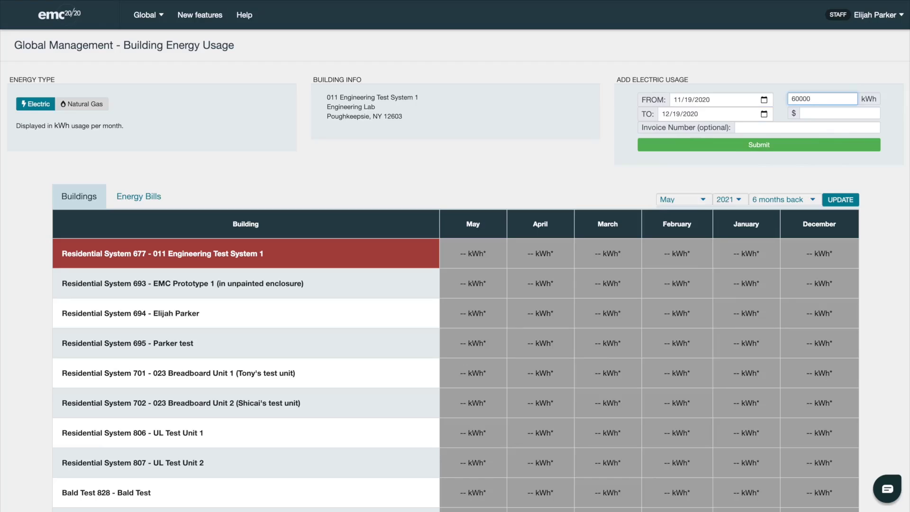
pyautogui.press('BackSpace')
pyautogui.click(826, 115)
pyautogui.write('500')
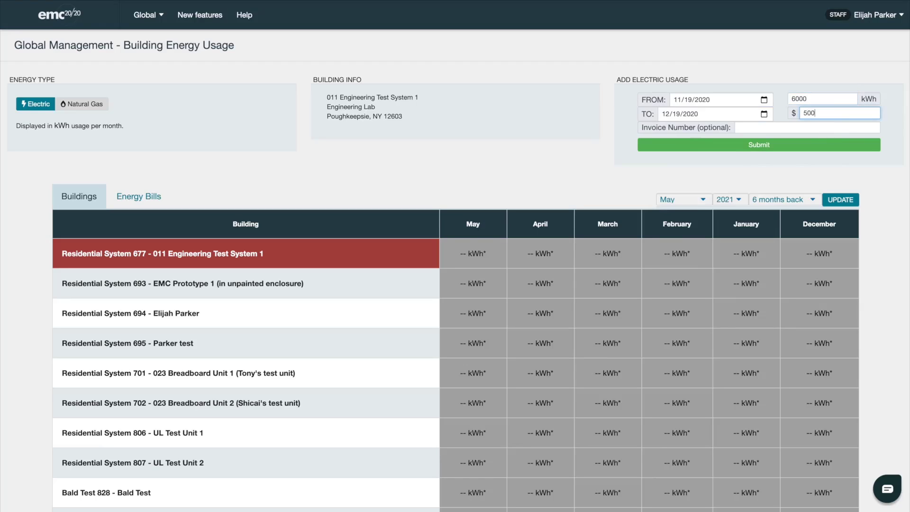
pyautogui.click(784, 127)
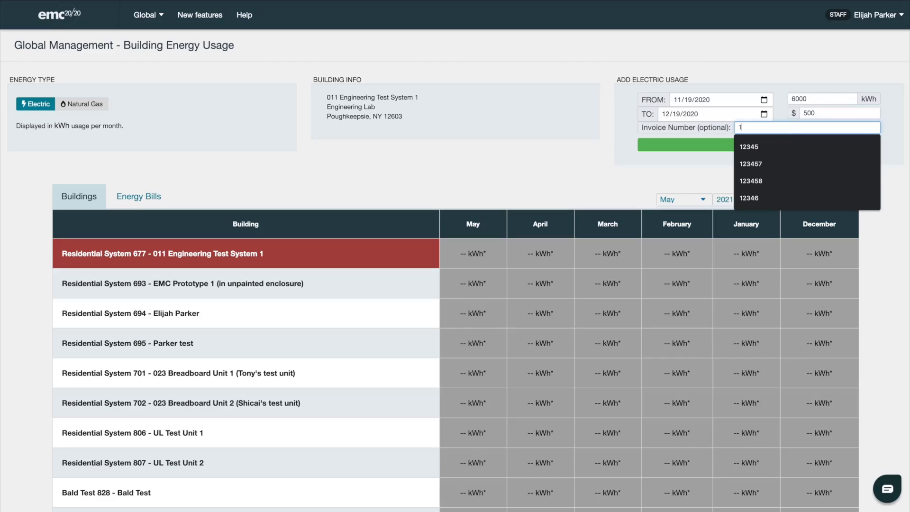
pyautogui.write('12345')
pyautogui.click(682, 170)
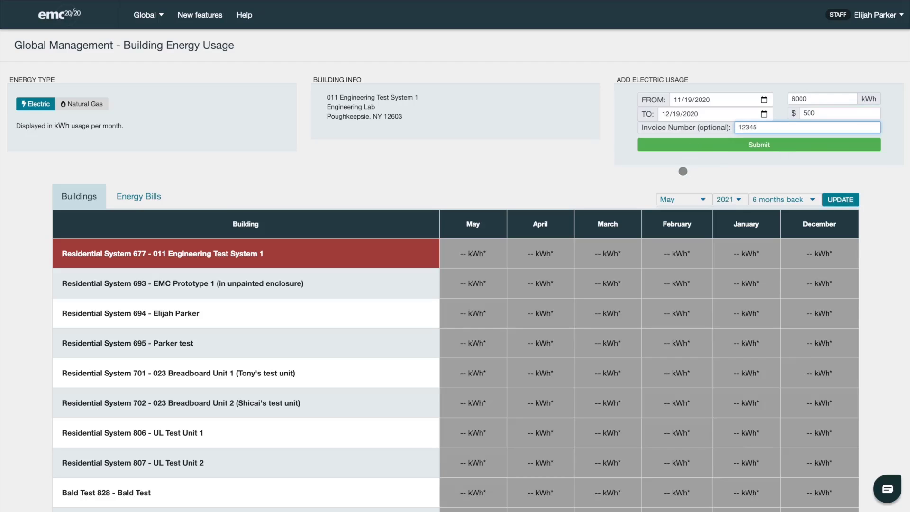
pyautogui.click(760, 144)
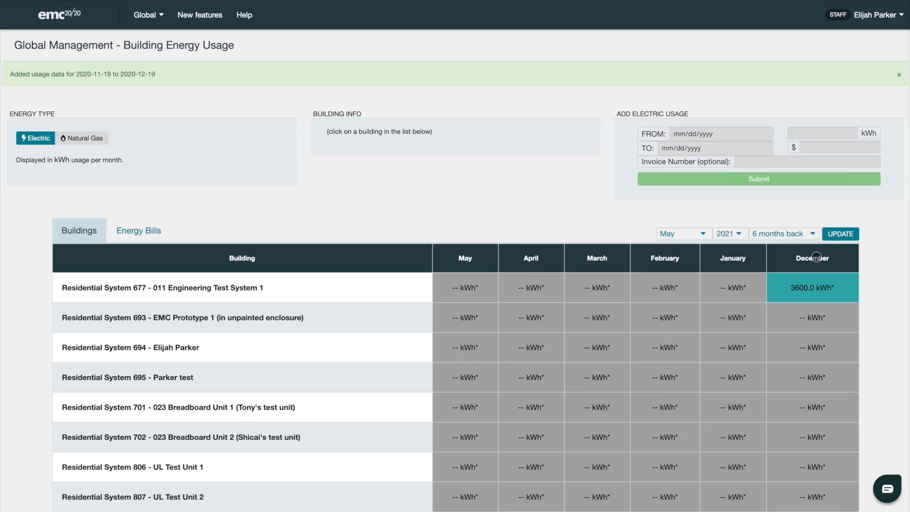
# Step: Update the table to 9 months, revert to 6 months, then select Residential System 677
pyautogui.click(802, 237)
pyautogui.click(768, 249)
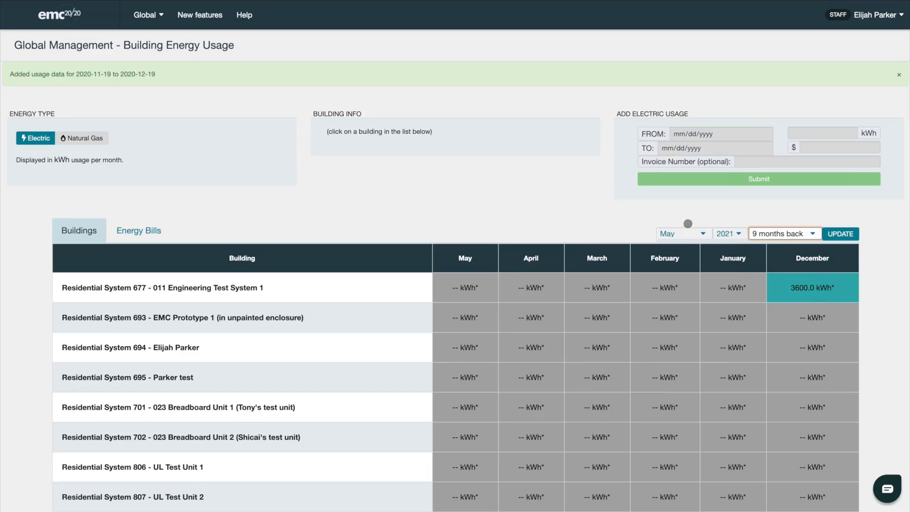
pyautogui.click(837, 234)
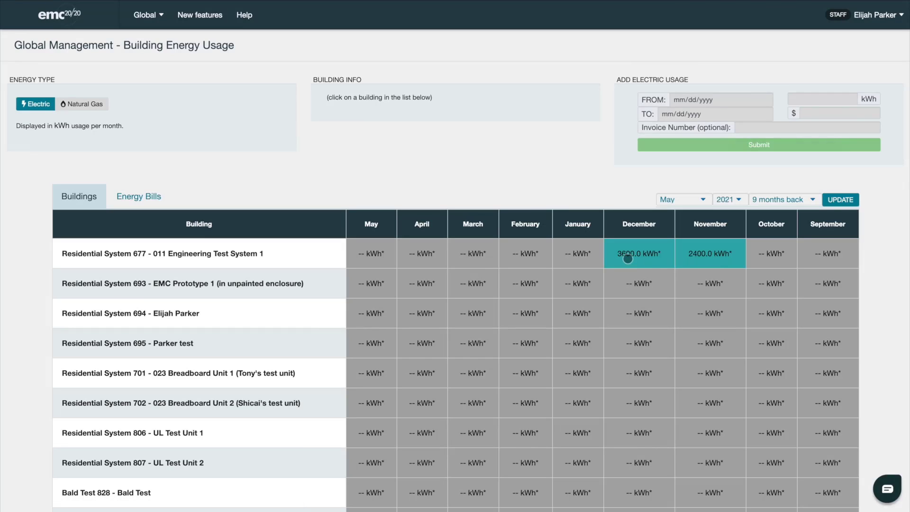
pyautogui.click(799, 198)
pyautogui.click(781, 187)
pyautogui.click(846, 201)
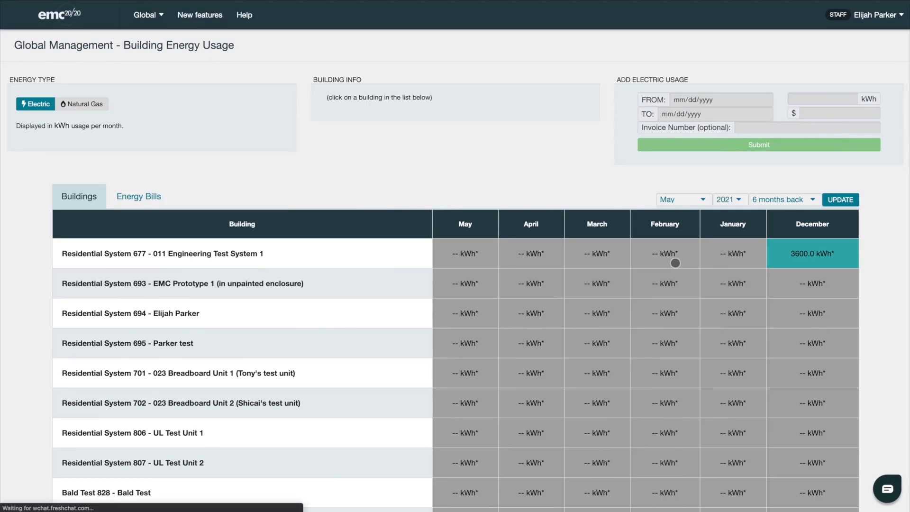
pyautogui.click(674, 263)
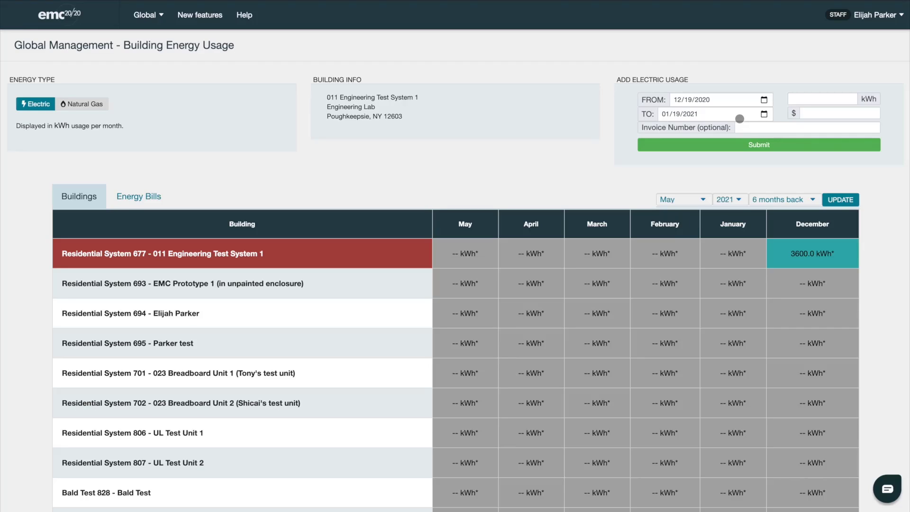
# Step: Enter 7000 kWh and $550 for the 12/19/2020–01/19/2021 period and submit
pyautogui.click(804, 97)
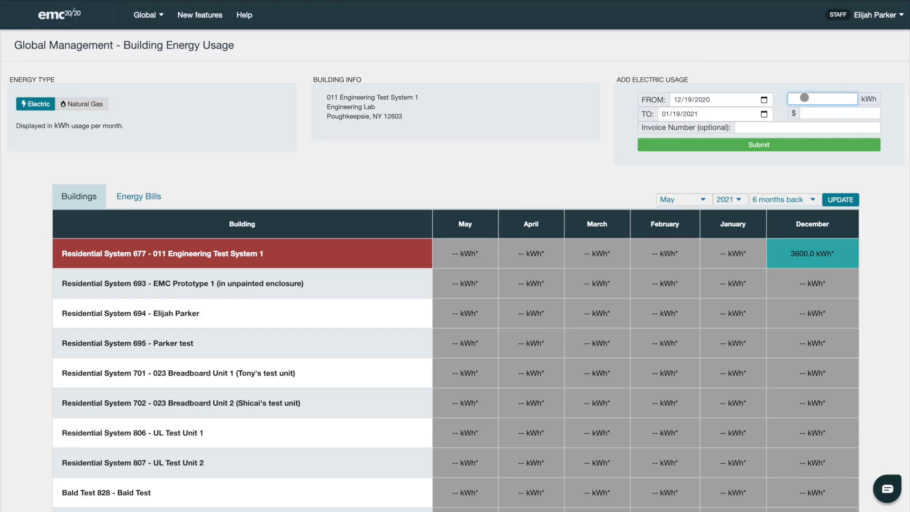
pyautogui.write('7000')
pyautogui.click(820, 113)
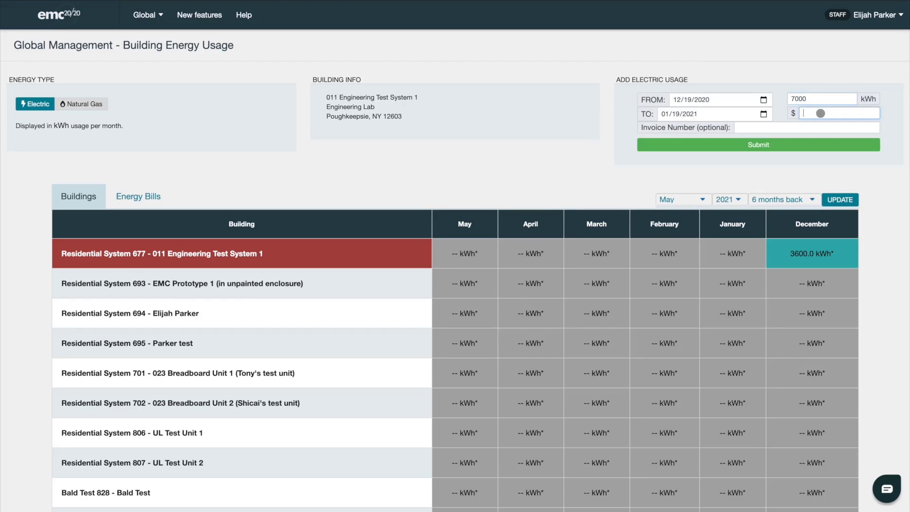
pyautogui.write('550')
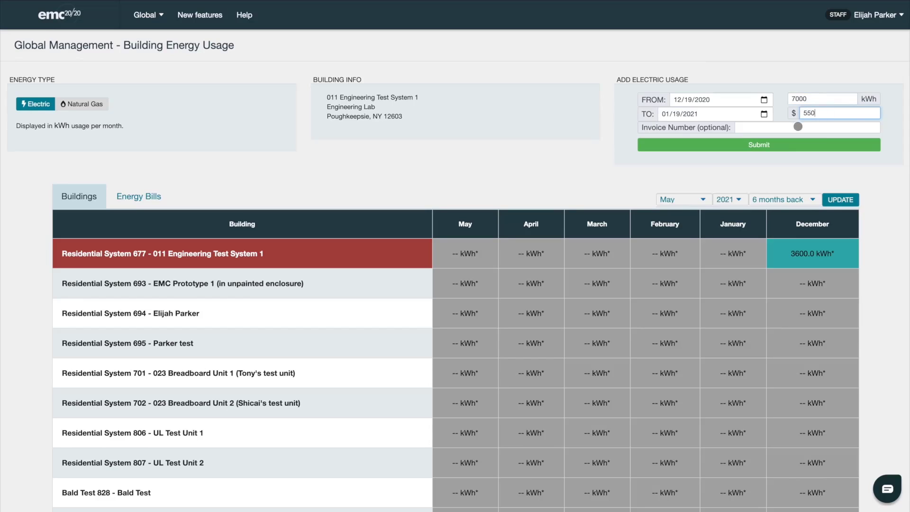
pyautogui.click(789, 126)
pyautogui.click(695, 167)
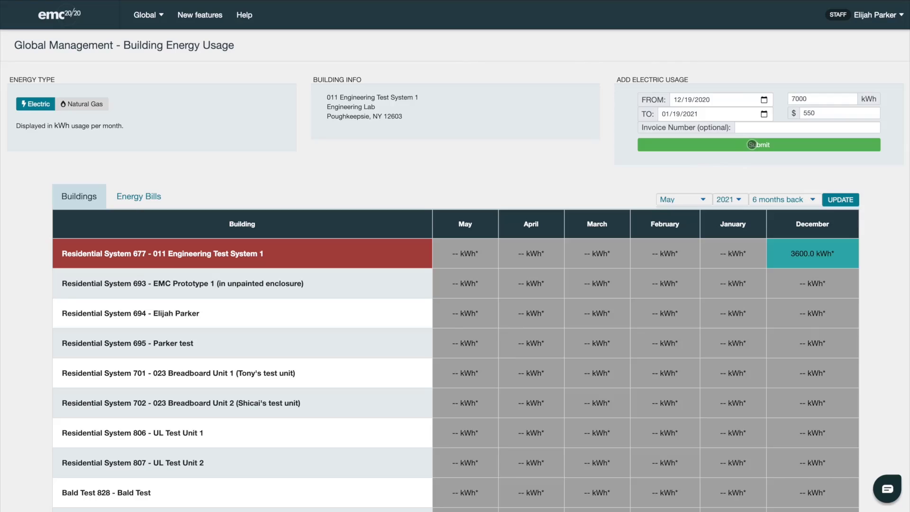
pyautogui.click(749, 144)
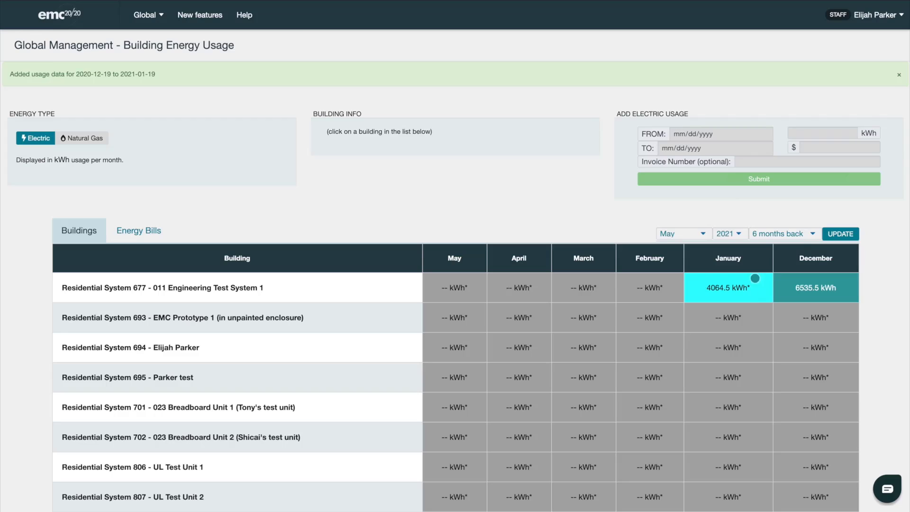
# Step: Select Residential System 677 and submit an 8000 kWh, $600 bill
pyautogui.click(638, 290)
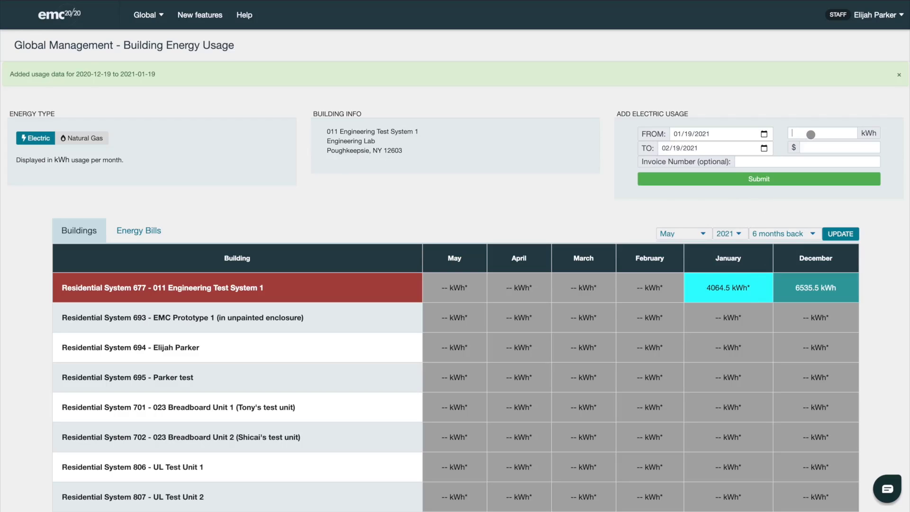
pyautogui.click(811, 134)
pyautogui.write('8000')
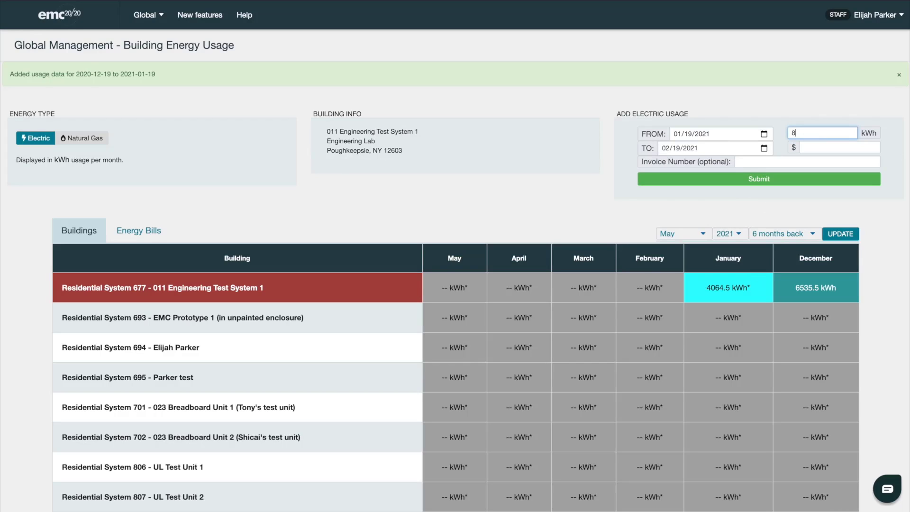
pyautogui.click(821, 147)
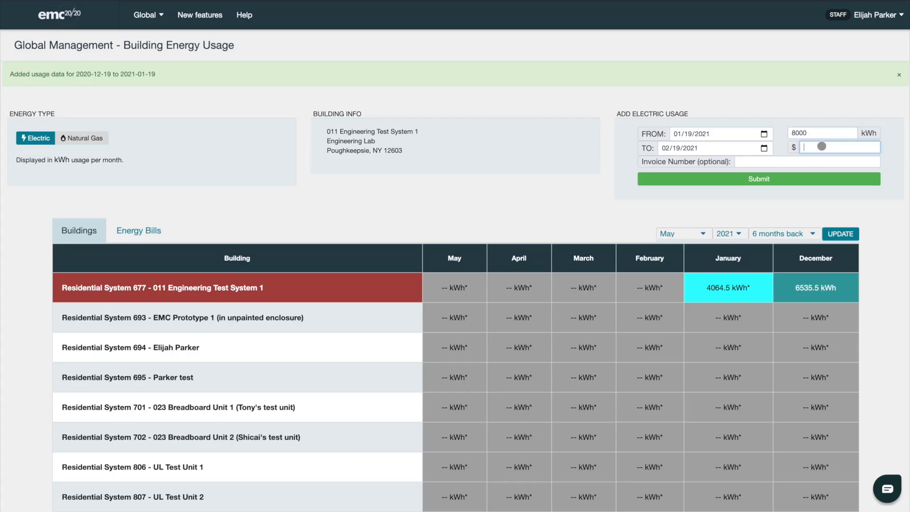
pyautogui.write('600')
pyautogui.click(765, 179)
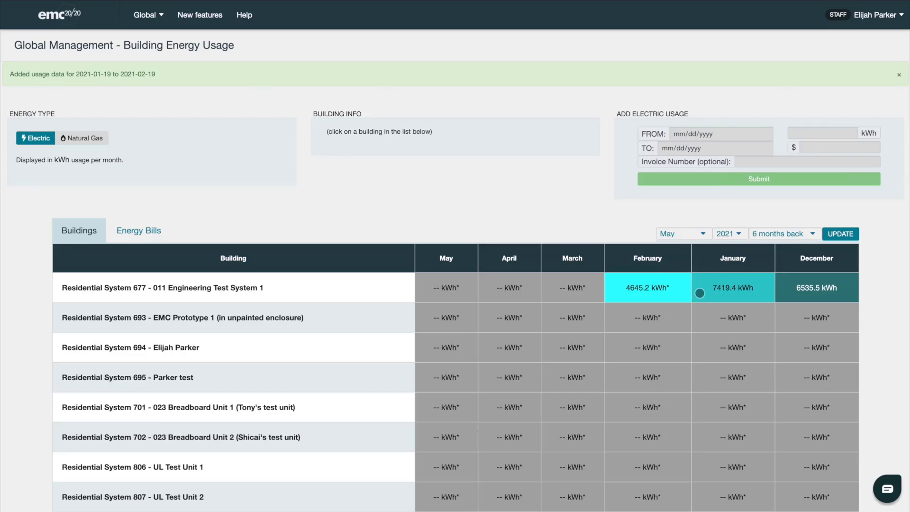
# Step: Select Residential System 677 again and submit a 5000 kWh, $400 bill
pyautogui.click(700, 293)
pyautogui.click(806, 132)
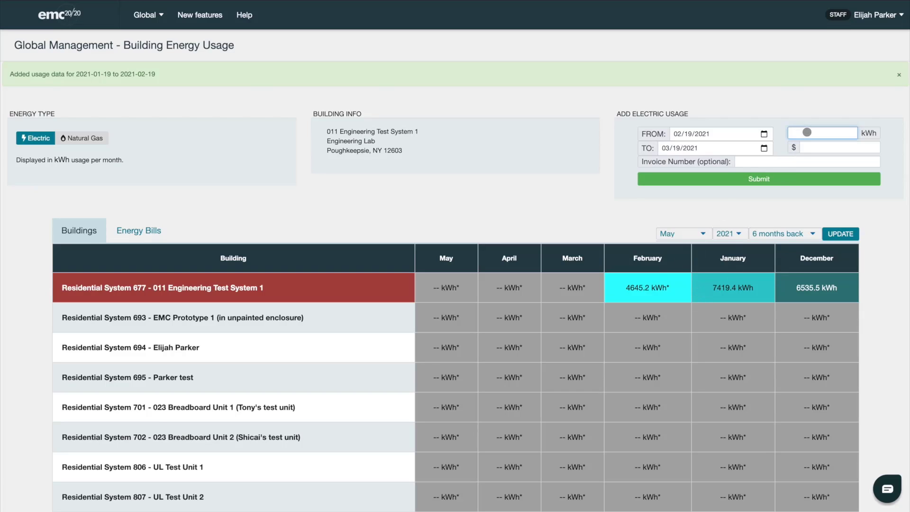
pyautogui.write('5000')
pyautogui.click(815, 146)
pyautogui.write('400')
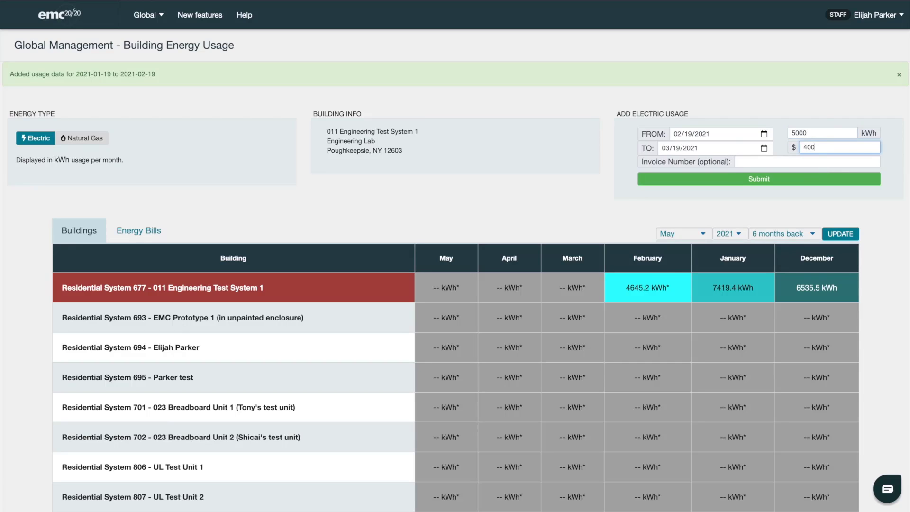
pyautogui.click(735, 180)
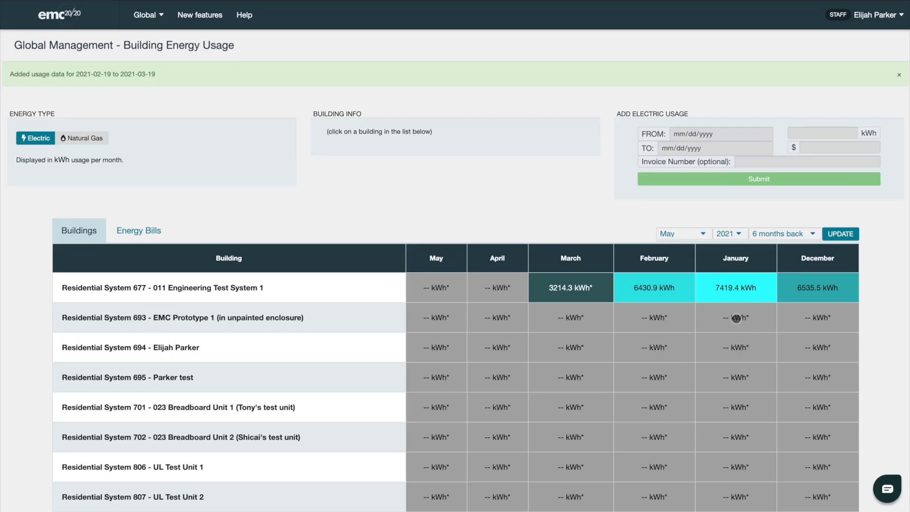
pyautogui.click(143, 234)
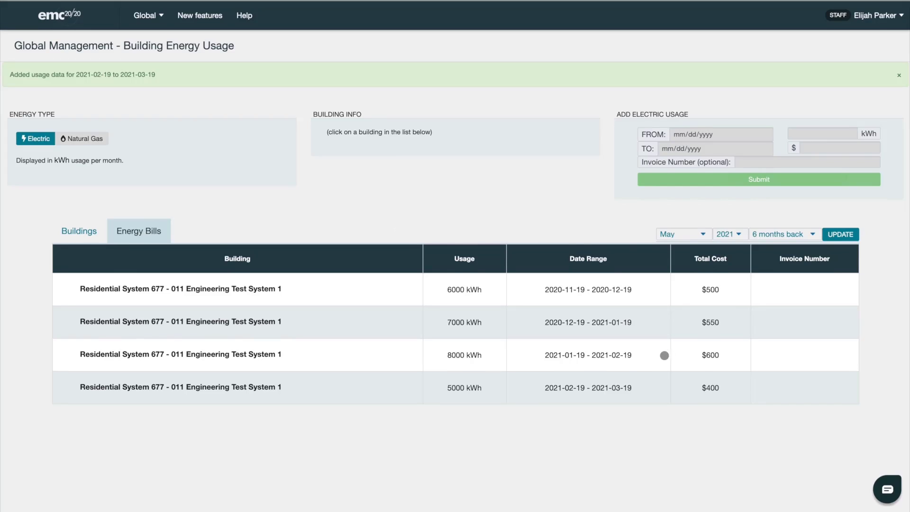
pyautogui.click(339, 298)
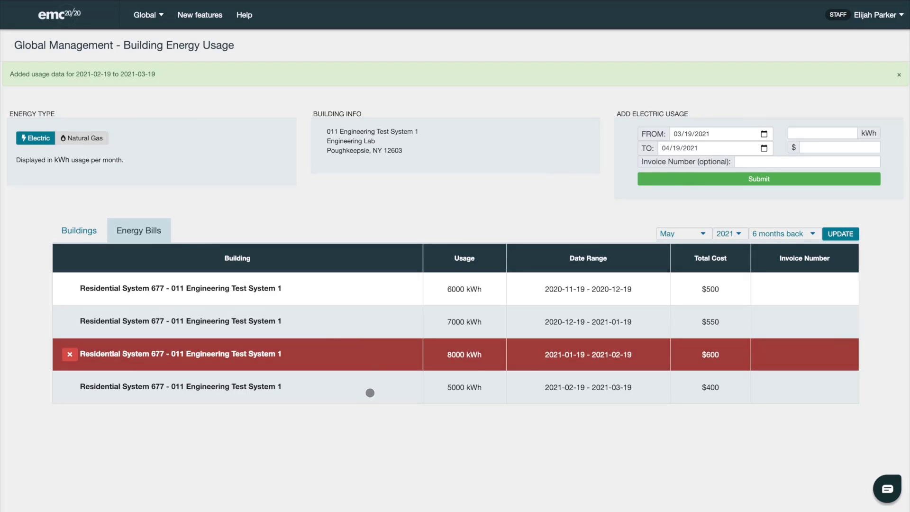
# Step: Select Residential System 677 in the usage table, preview Natural Gas, then return to Electric
pyautogui.click(89, 237)
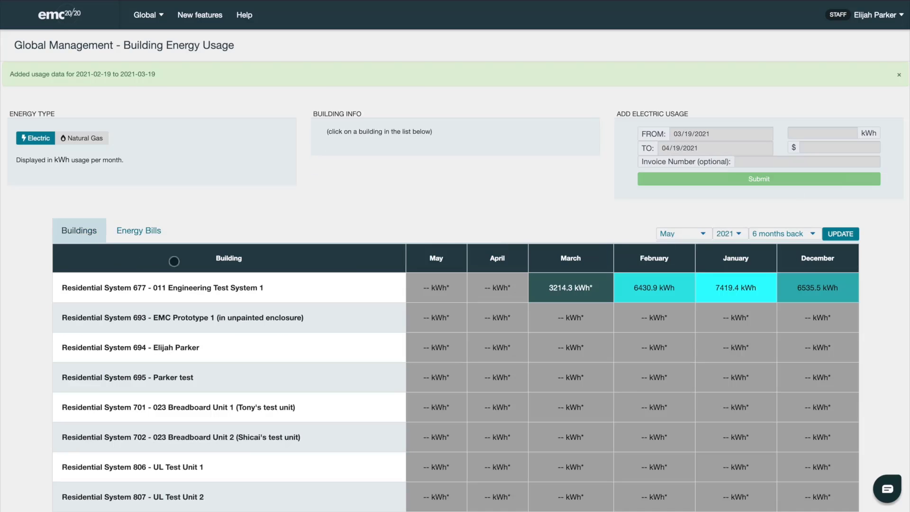
pyautogui.click(347, 312)
pyautogui.click(363, 292)
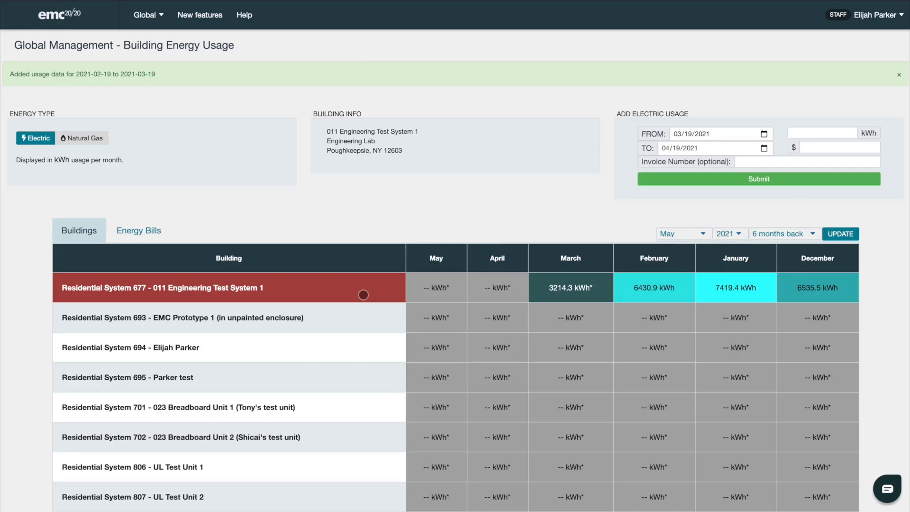
pyautogui.click(89, 139)
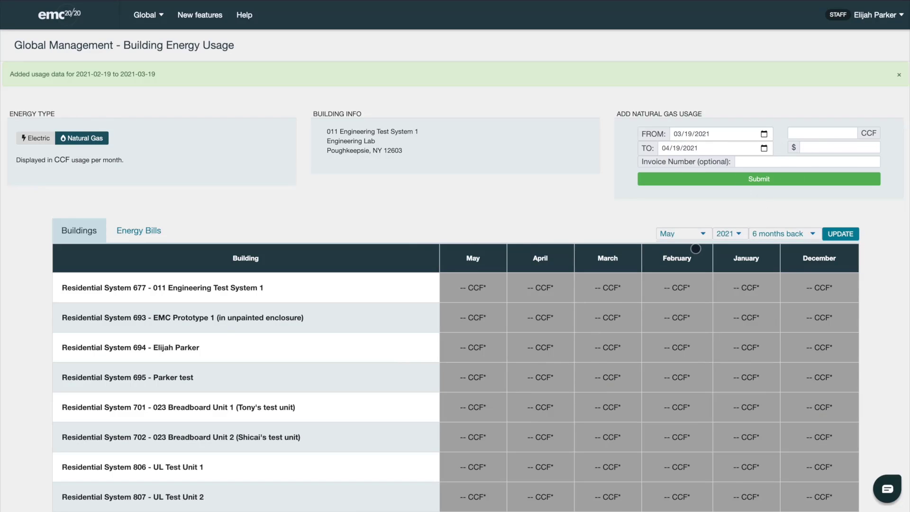
pyautogui.click(40, 139)
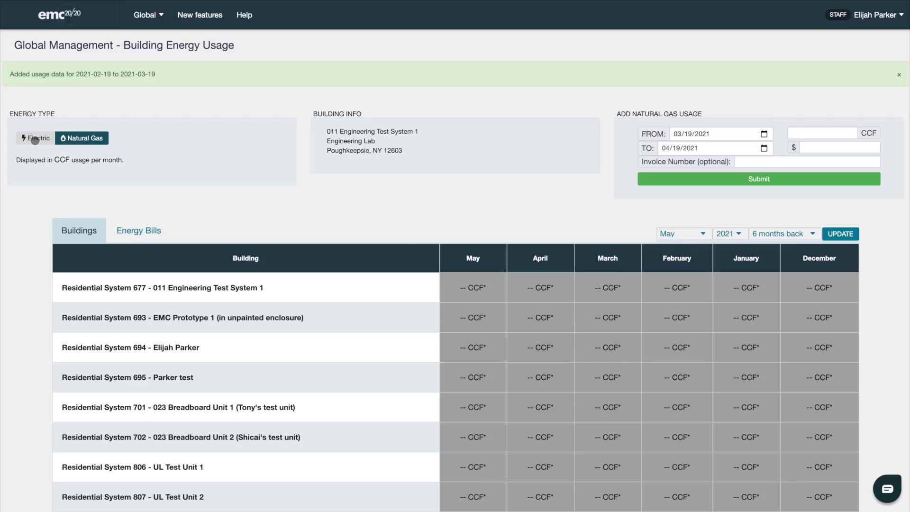